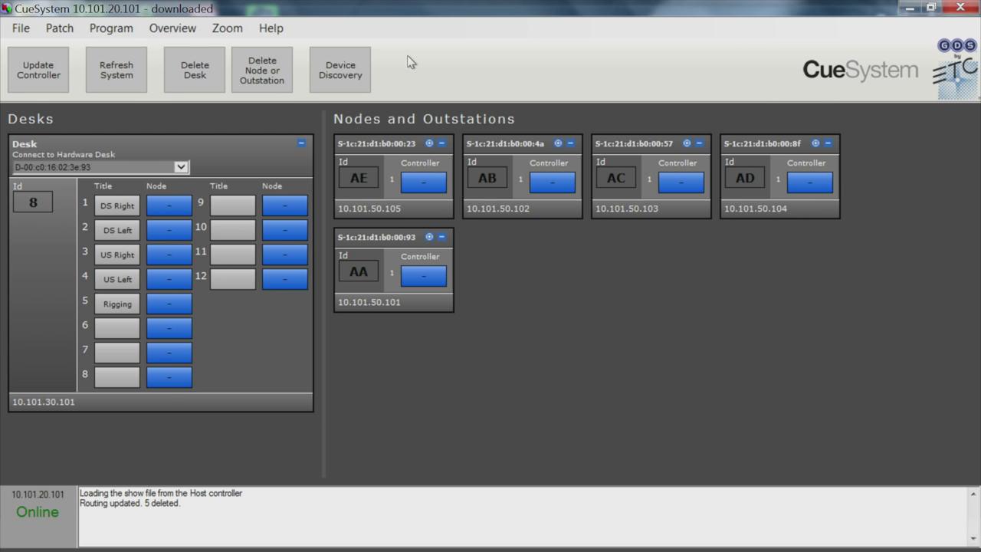
Review the discovered devices, then patch outstations AE, AB and AC to desk channels 1–3.
click(340, 76)
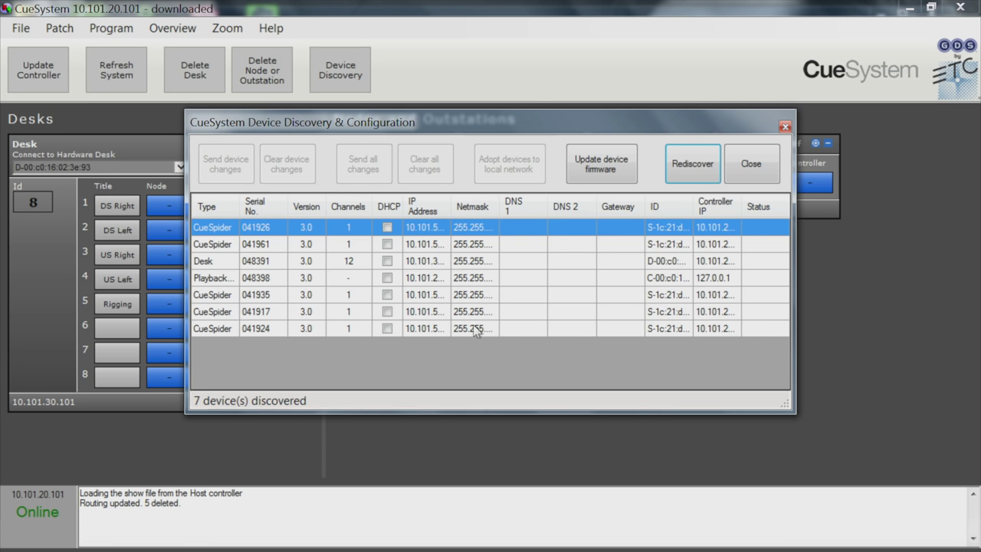
click(753, 164)
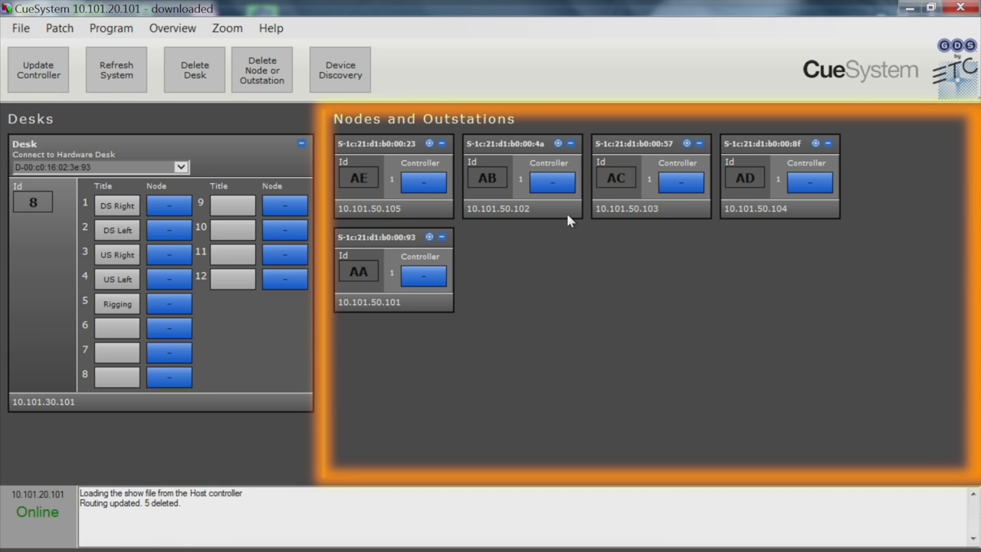
click(179, 204)
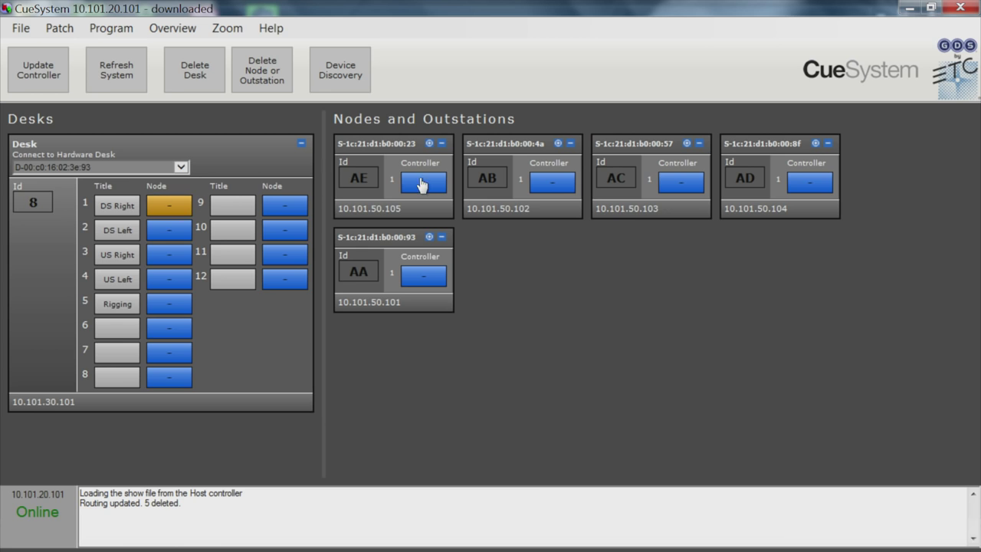
click(424, 184)
click(167, 233)
click(551, 182)
click(183, 256)
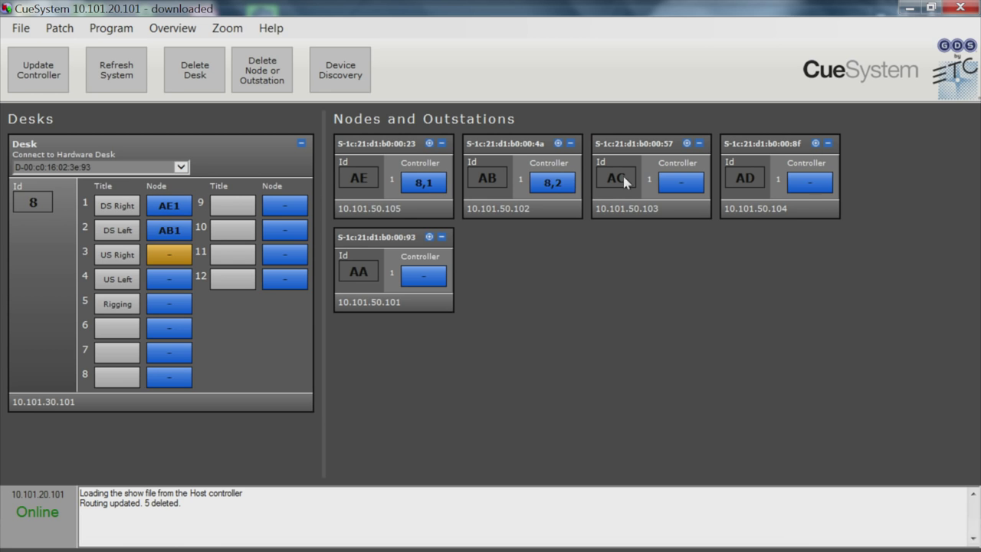
click(675, 182)
Patch outstations AD and AA to desk channels 4 and 5, and send the patch to the controller.
click(179, 281)
click(801, 185)
click(170, 306)
click(437, 274)
click(38, 74)
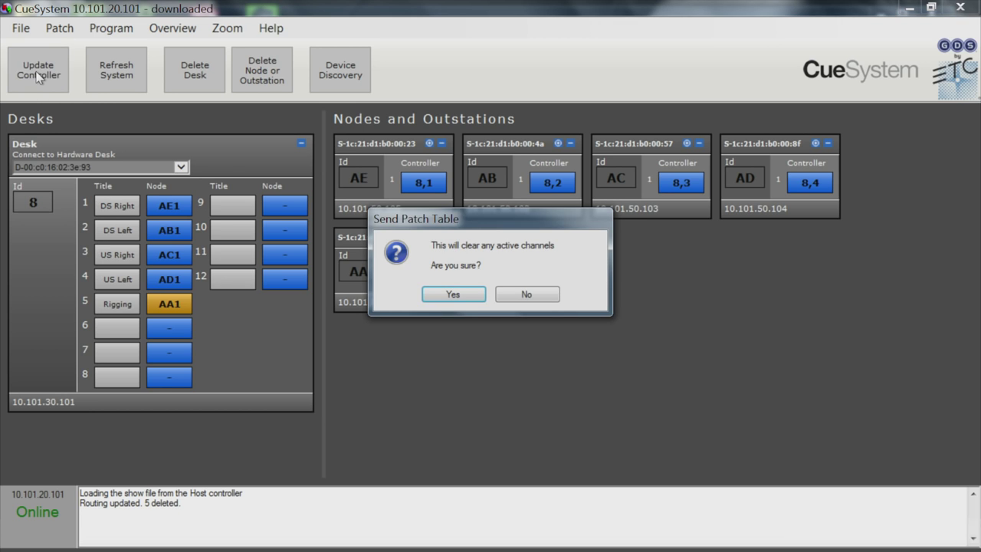
click(454, 297)
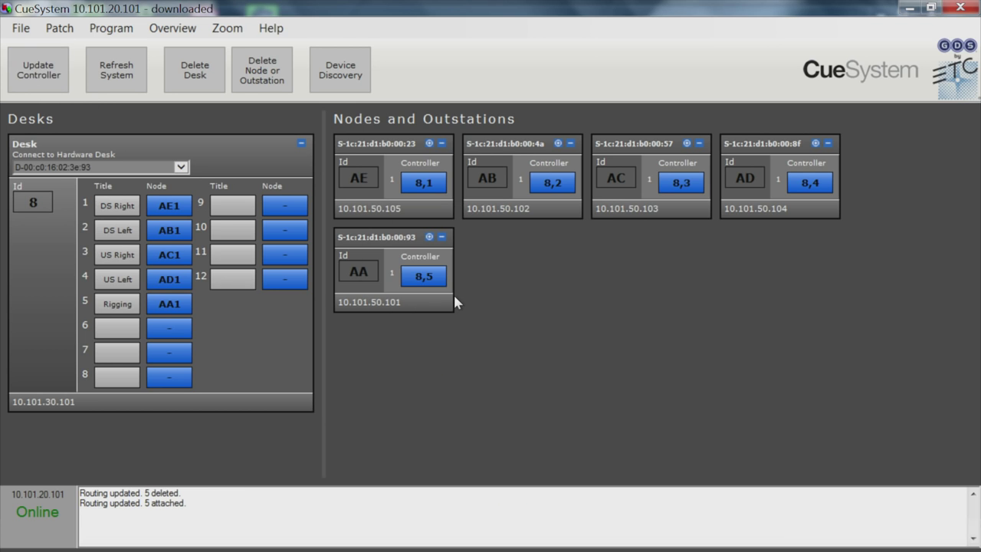
Insert cue 01.50 'Fly In Cow Ready' before cue 02 Fly In Cow.
click(112, 29)
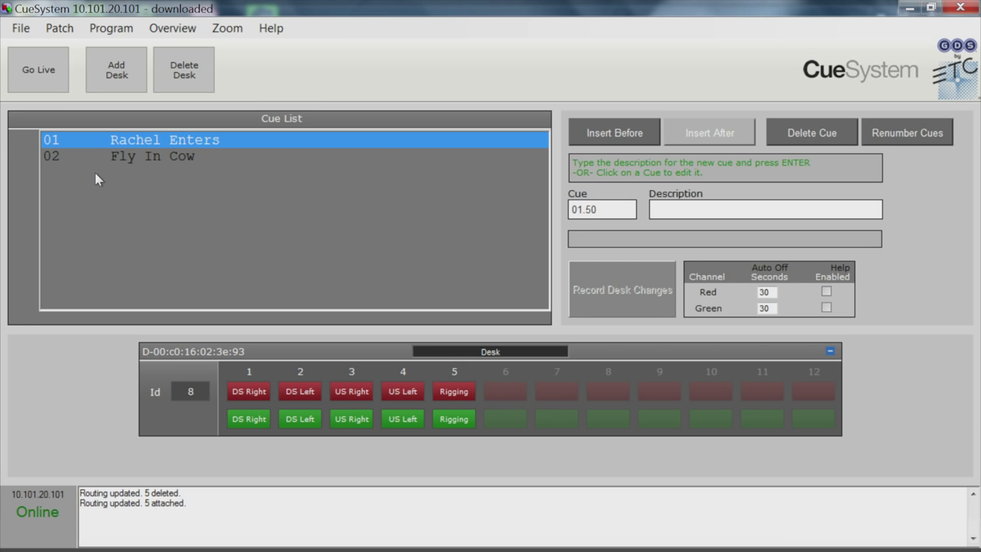
click(161, 160)
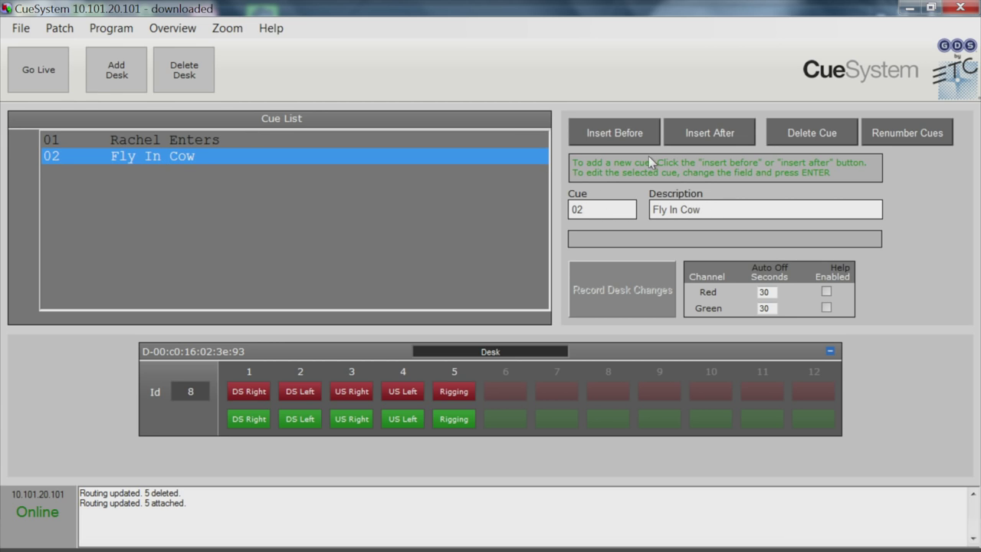
click(624, 142)
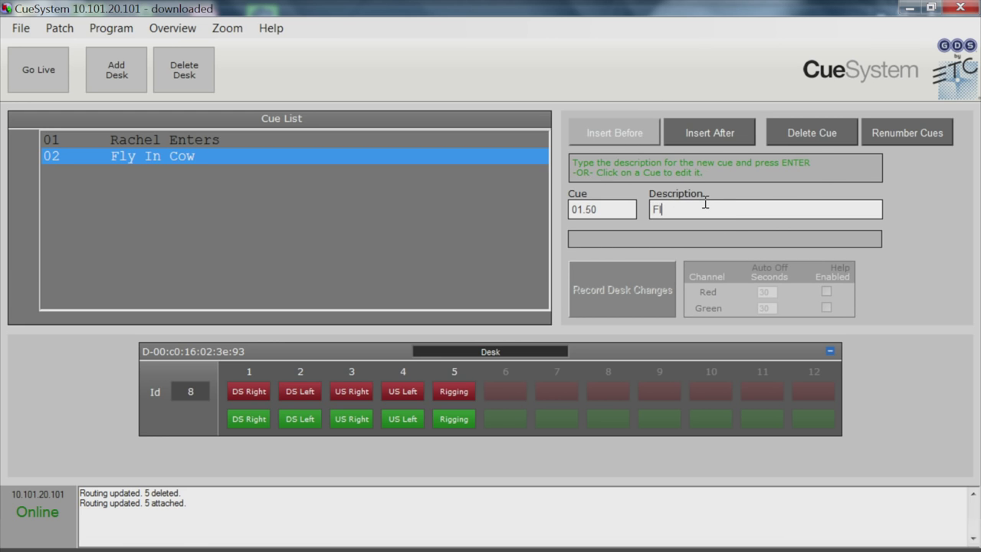
text(Fly In Cow Ready)
key(Return)
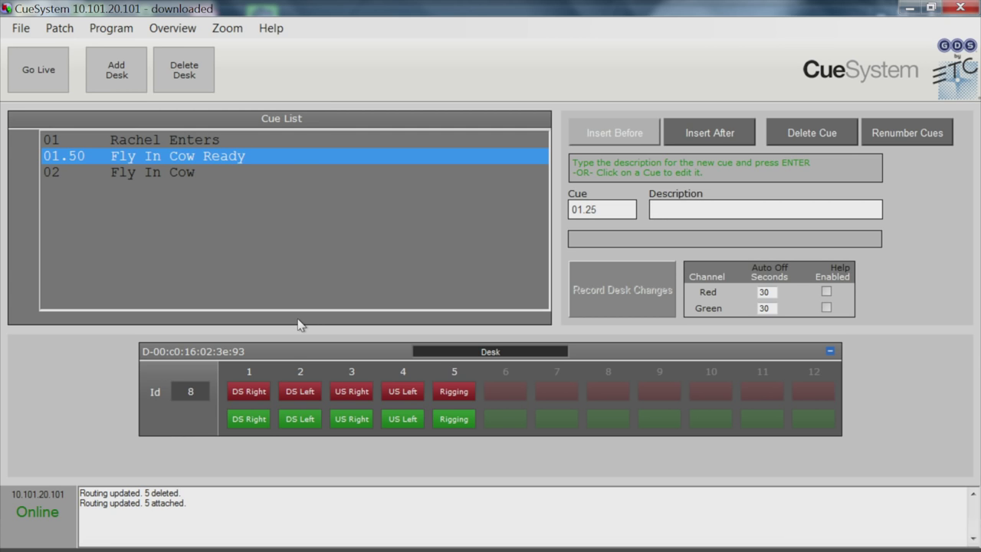
Record red standby lights for cue 01.50 on the outstations, including DS Right and US Left.
click(246, 394)
click(300, 395)
click(352, 395)
click(414, 395)
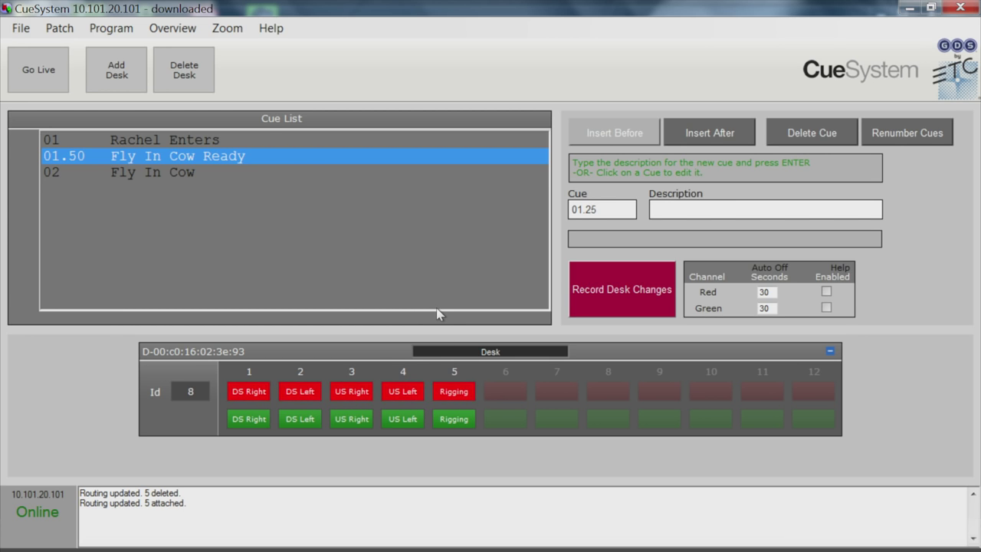
click(611, 289)
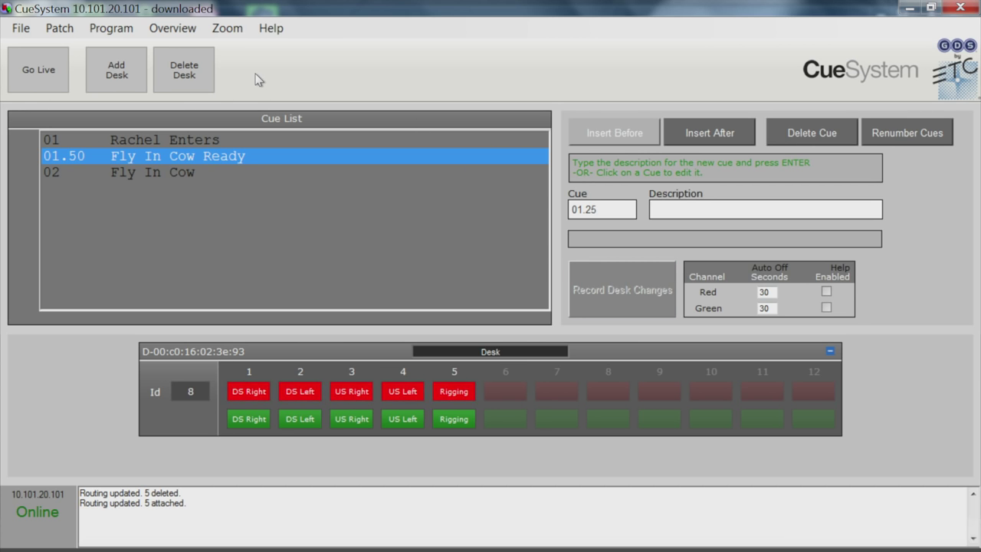
Switch the cue list into live running with Go Live.
click(24, 82)
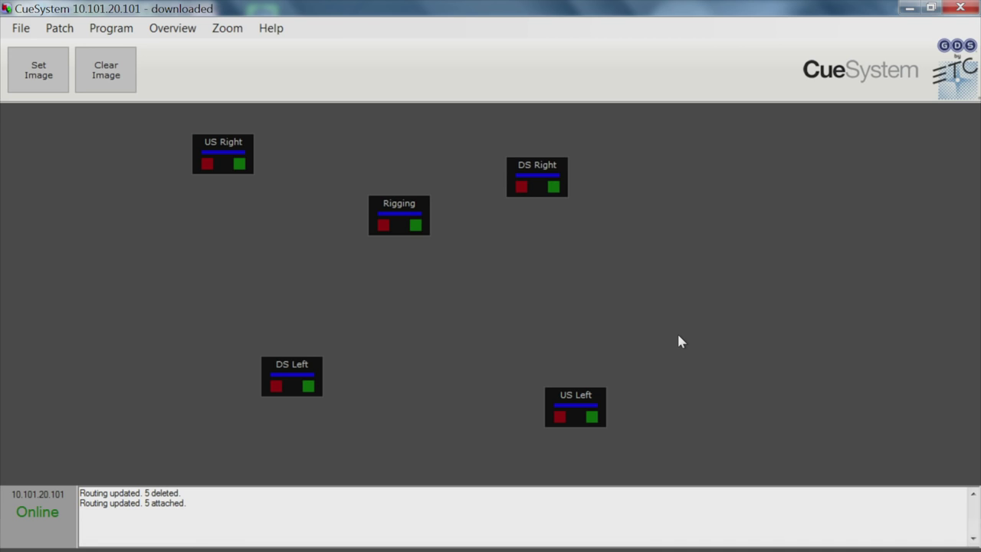
Set floorplan smaller.jpg as the overview's background image.
click(53, 75)
click(419, 159)
click(352, 356)
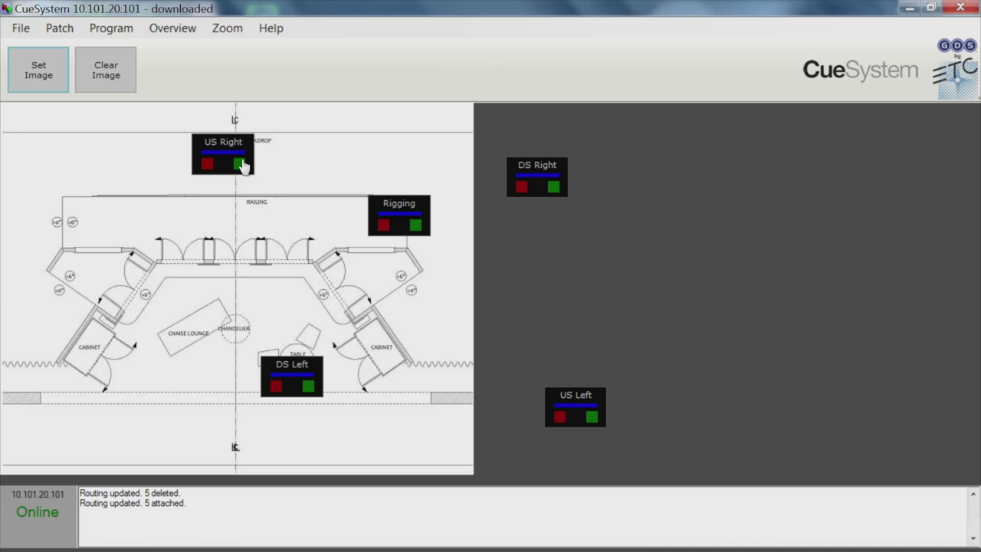
Place US Right, DS Right, DS Left, Rigging and US Left at their floorplan locations.
drag(233, 144, 102, 213)
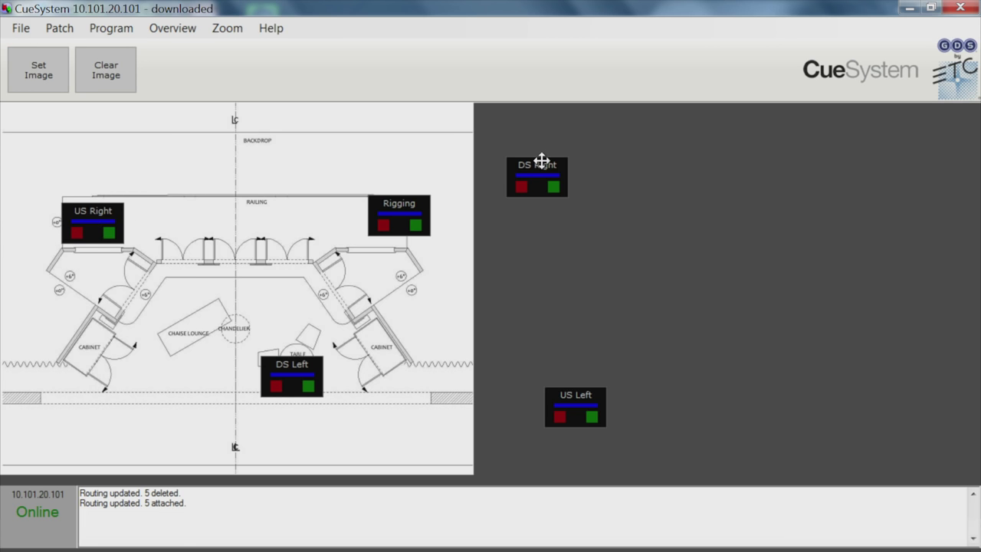
drag(542, 161, 82, 345)
drag(288, 360, 348, 360)
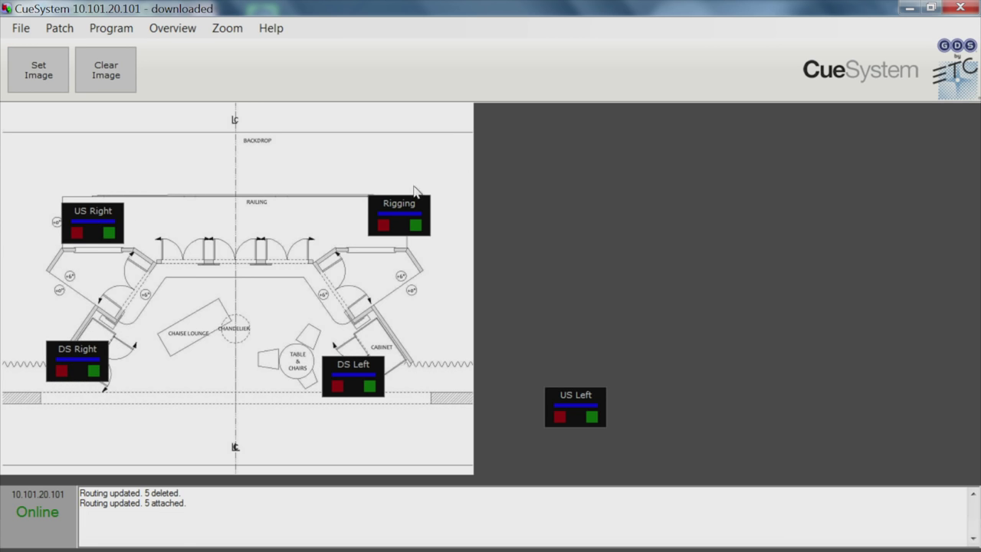
drag(412, 197, 259, 163)
drag(587, 406, 371, 222)
drag(342, 365, 356, 354)
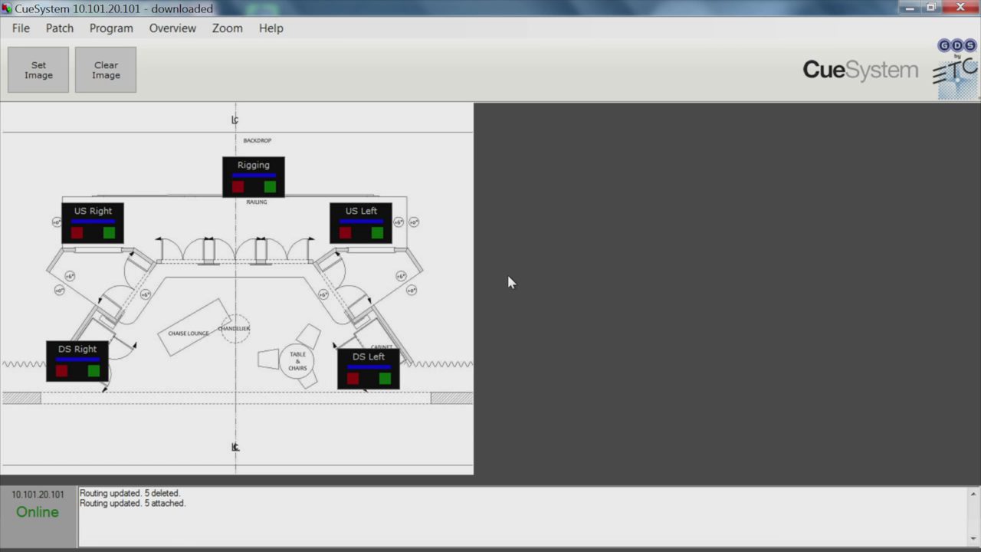